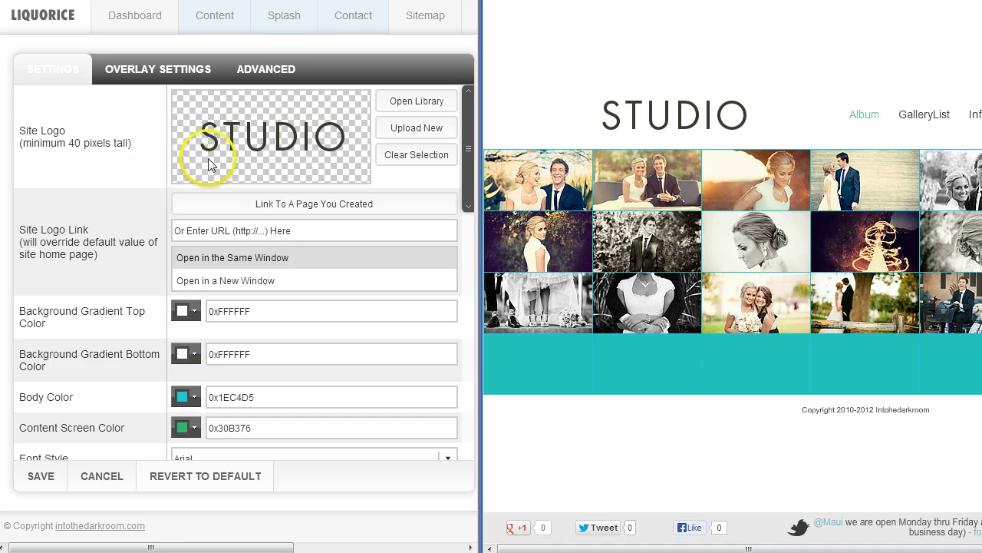
- Review the Advanced, Overlay and main site settings, including the Site Logo Link URL and its window-opening options
{"action": "left_click", "coordinate": [265, 69]}
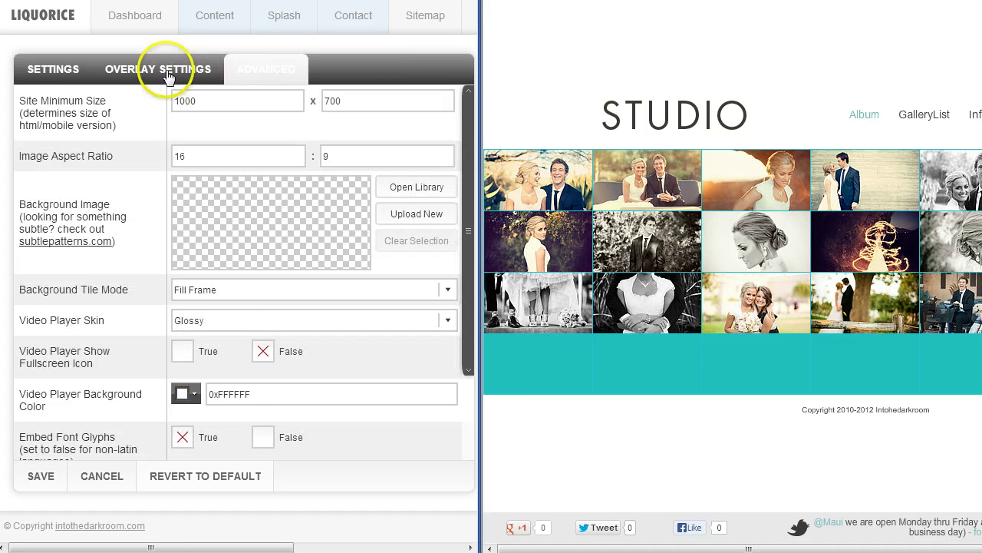
{"action": "left_click", "coordinate": [119, 80]}
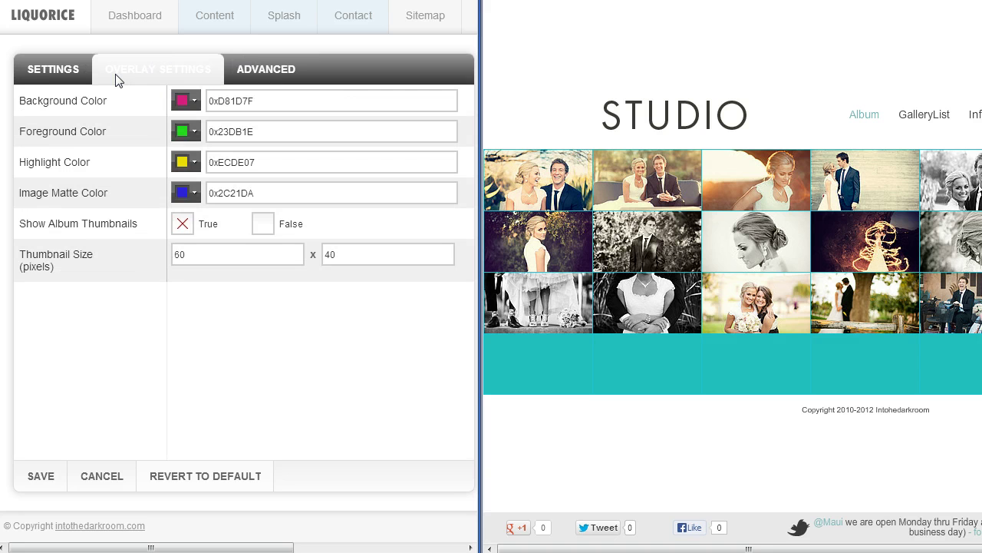
{"action": "left_click", "coordinate": [59, 69]}
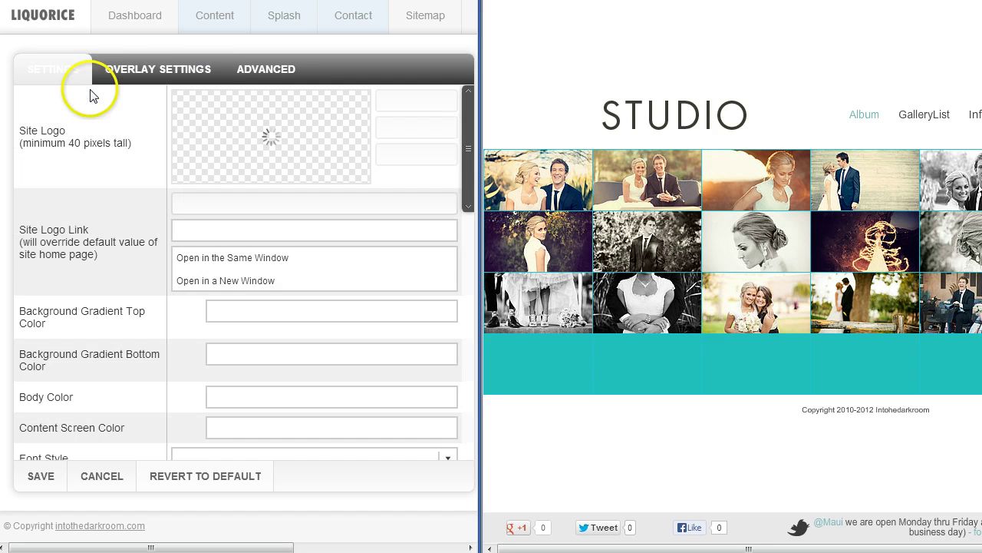
{"action": "left_click", "coordinate": [154, 74]}
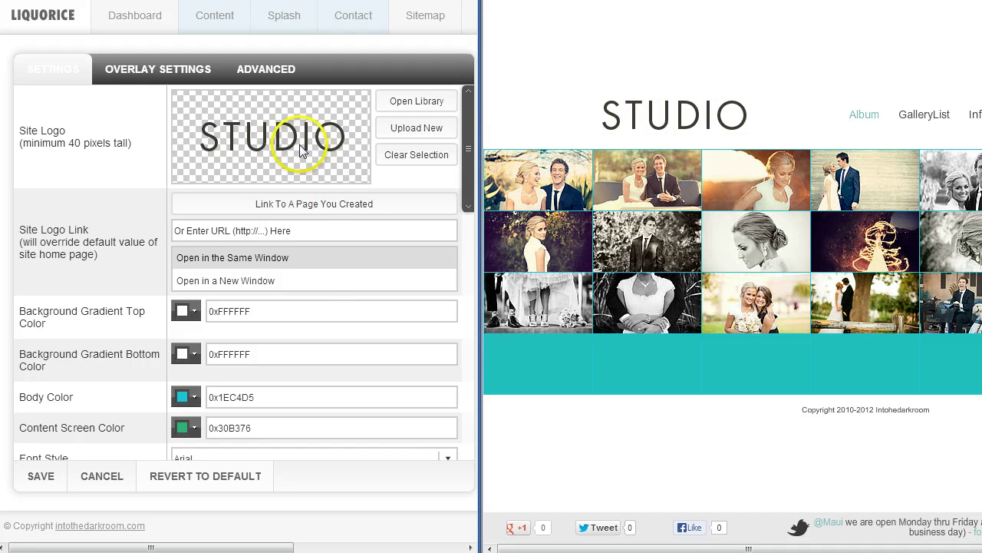
{"action": "left_click", "coordinate": [319, 234]}
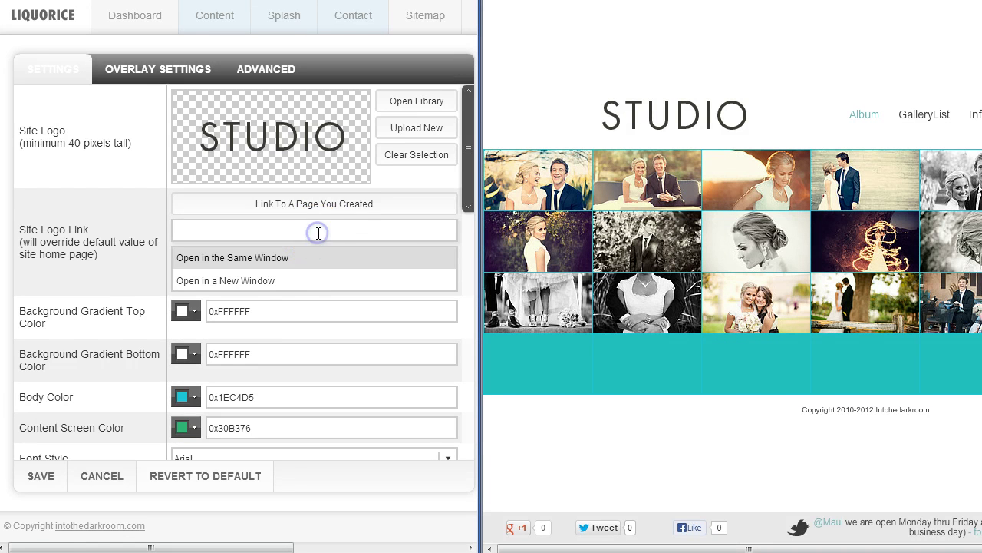
{"action": "left_click", "coordinate": [268, 261]}
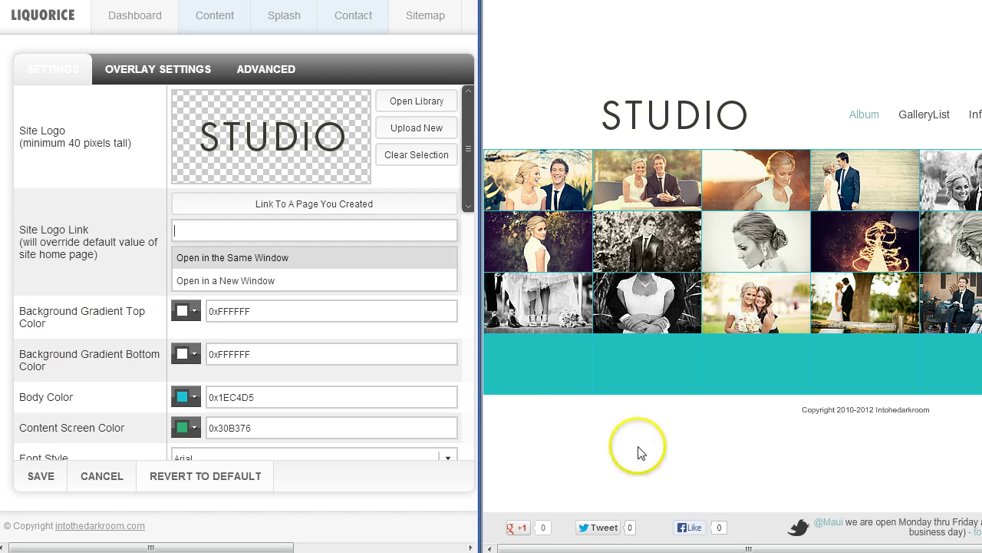
{"action": "left_click", "coordinate": [277, 287]}
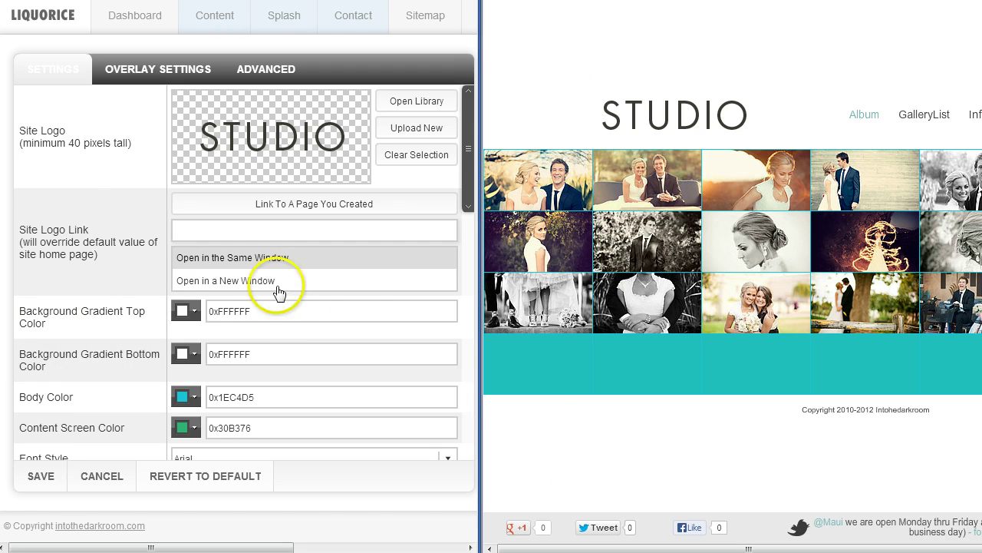
- Set the Background Gradient Top Color to green 0x18E055, save the settings and refresh the site preview
{"action": "left_click", "coordinate": [195, 310]}
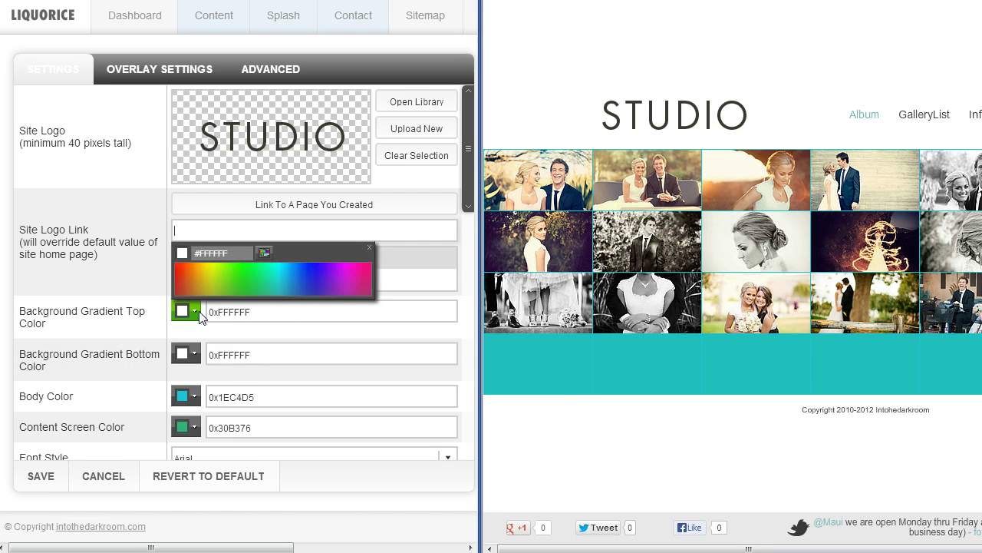
{"action": "left_click", "coordinate": [256, 275]}
{"action": "left_click", "coordinate": [260, 355]}
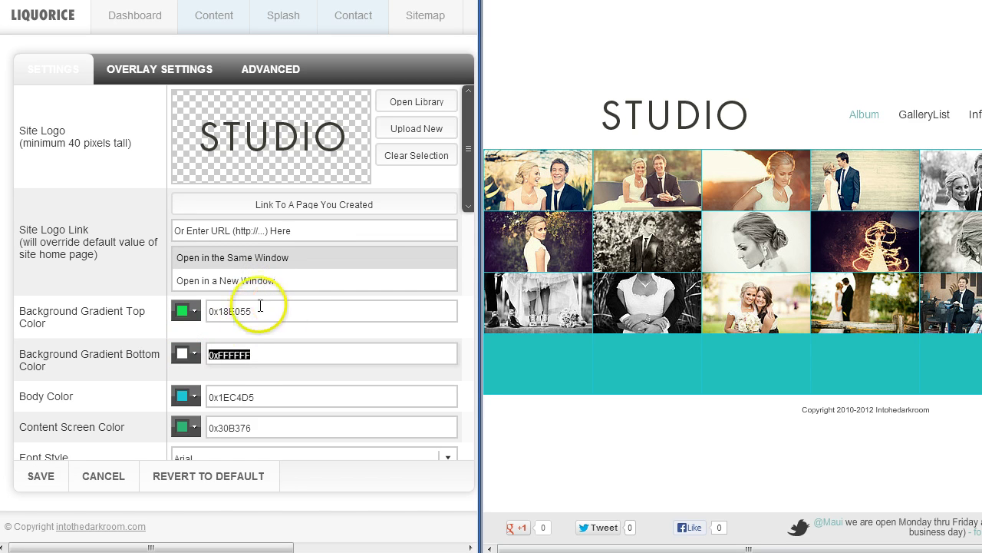
{"action": "left_click_drag", "start_coordinate": [258, 311], "coordinate": [199, 311]}
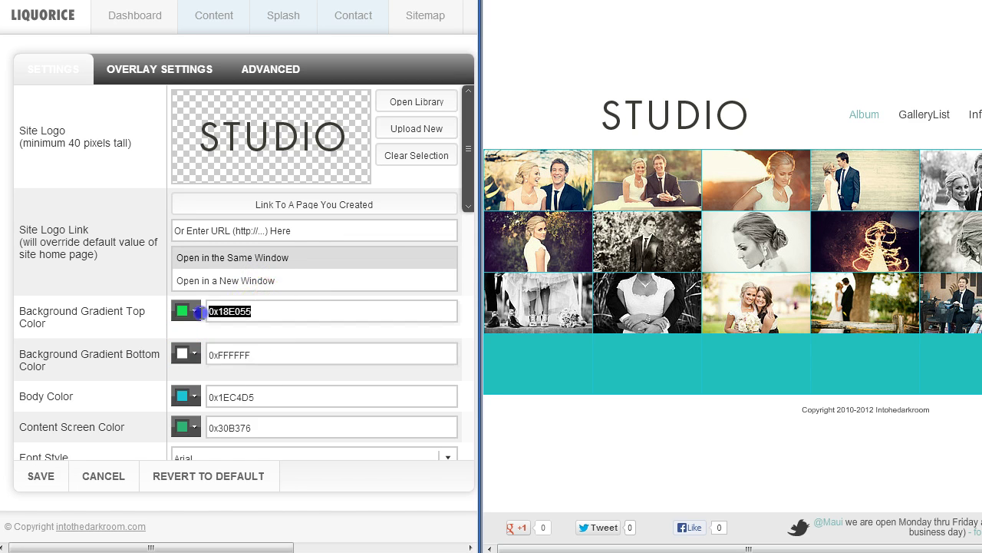
{"action": "left_click", "coordinate": [37, 482]}
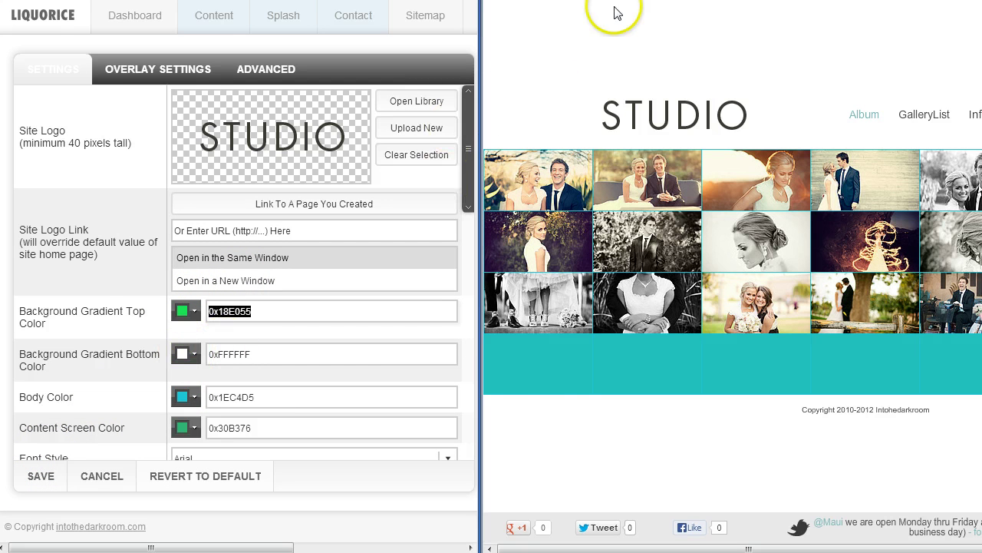
{"action": "left_click", "coordinate": [626, 40]}
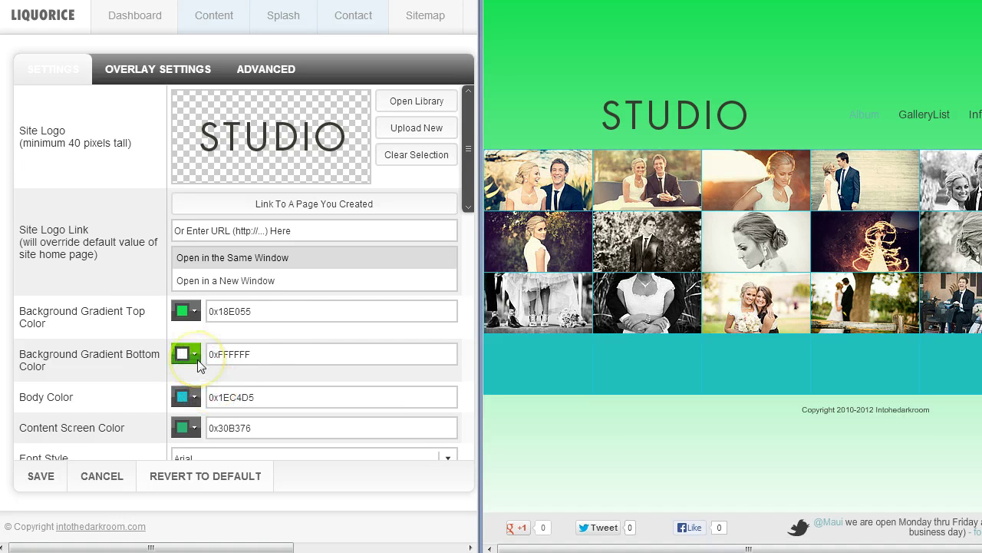
- Set the Background Gradient Top Color to white 0xFFFFFF and save the settings
{"action": "left_click", "coordinate": [192, 313]}
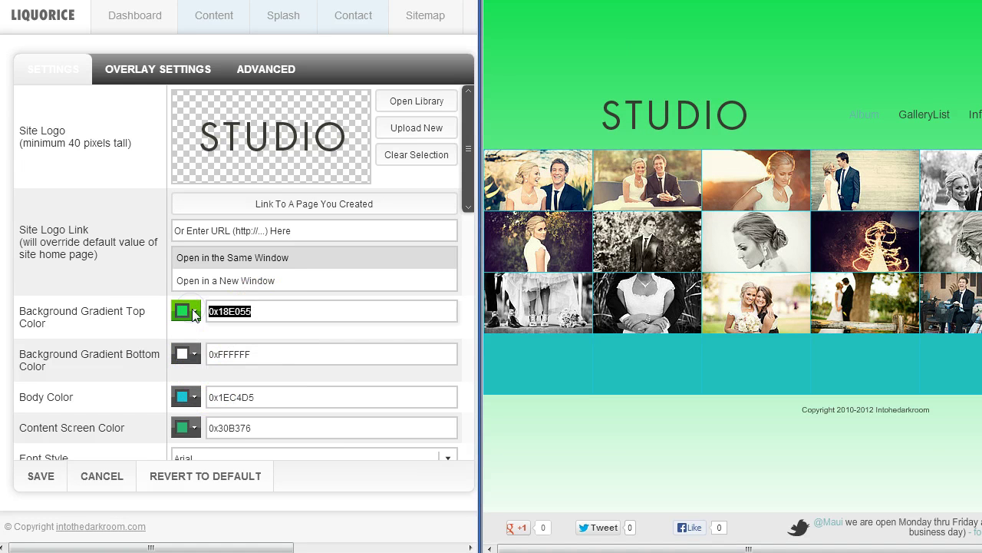
{"action": "type", "text": "0xFFFFFF"}
{"action": "left_click", "coordinate": [41, 476]}
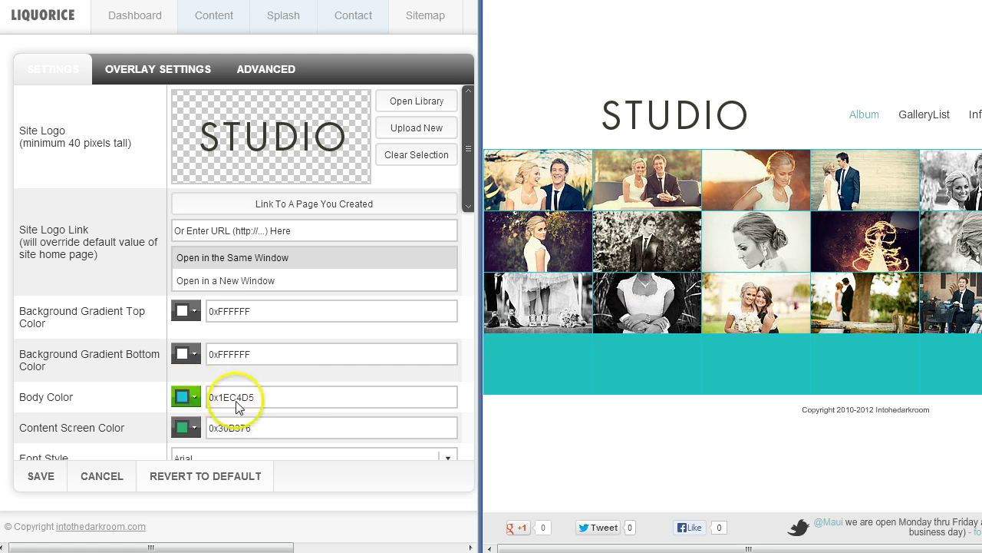
- Set the Body Color to white 0xFFFFFF and save the settings
{"action": "left_click_drag", "start_coordinate": [279, 399], "coordinate": [208, 397]}
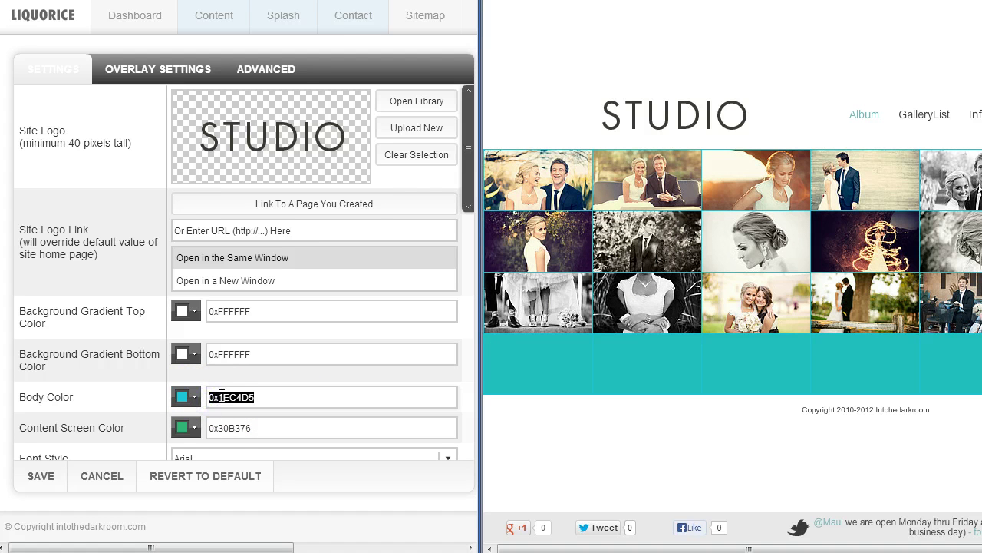
{"action": "left_click", "coordinate": [40, 476]}
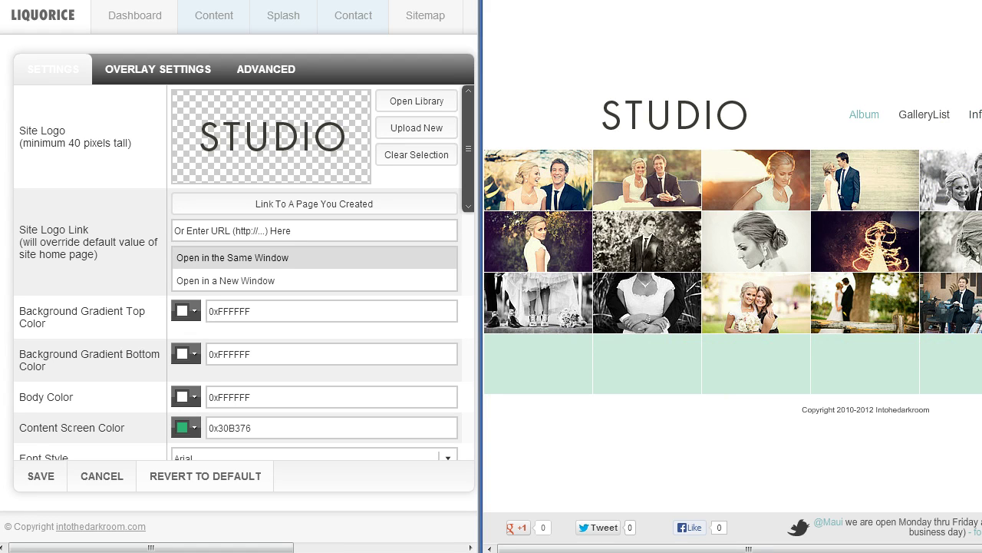
- With the info page shown in the site preview, set the Content Screen Color to 0xFFFFFF, save and check the preview
{"action": "left_click", "coordinate": [837, 334]}
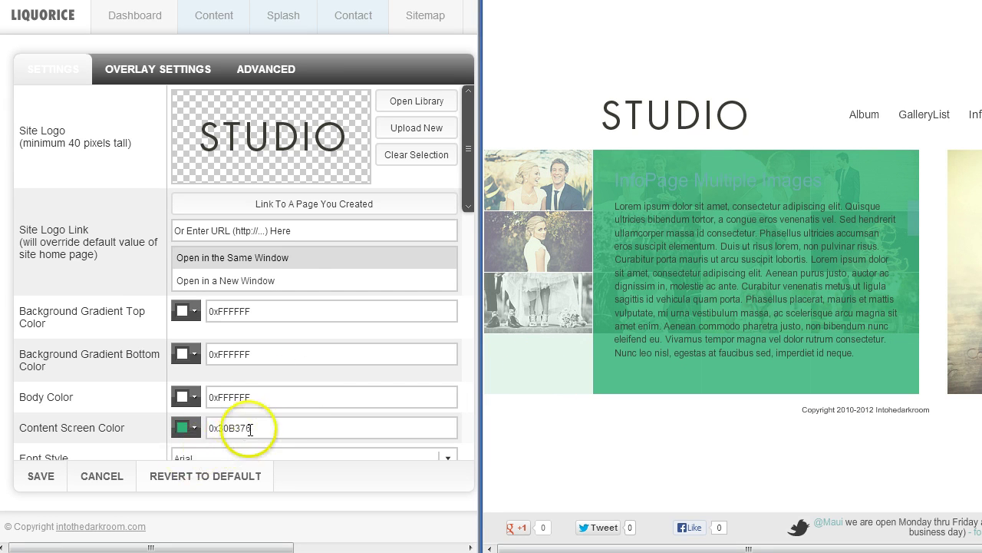
{"action": "left_click_drag", "start_coordinate": [251, 427], "coordinate": [200, 432]}
{"action": "left_click", "coordinate": [196, 476]}
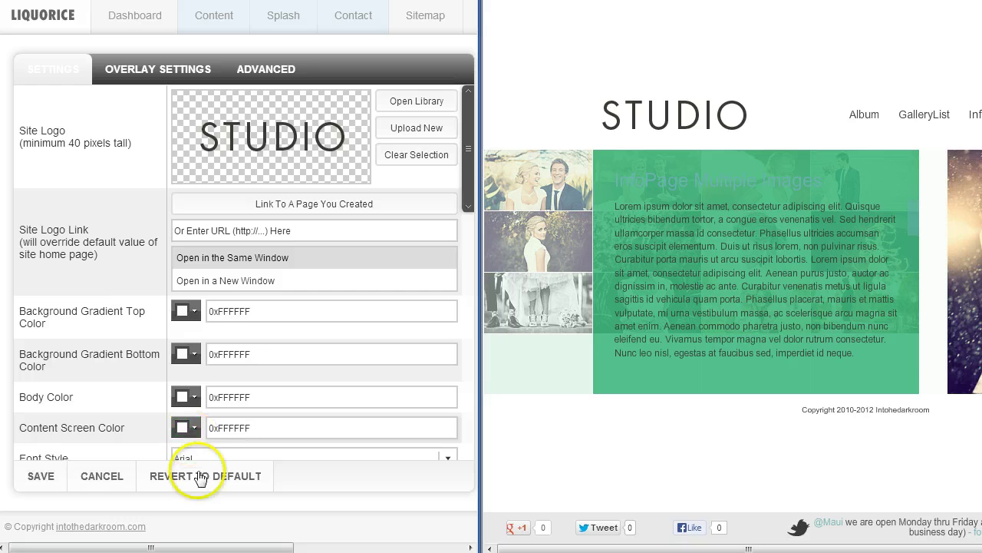
{"action": "left_click", "coordinate": [54, 476]}
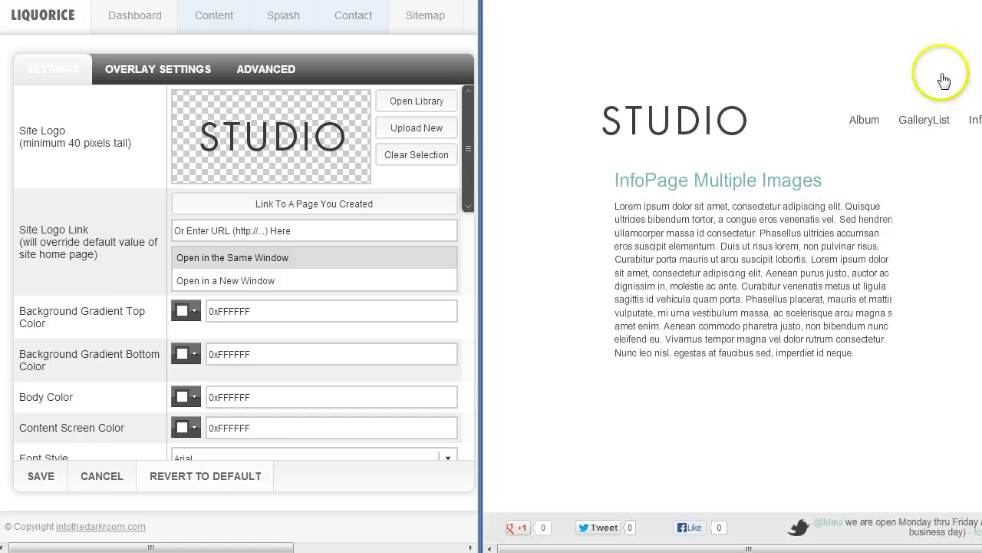
{"action": "left_click", "coordinate": [864, 114]}
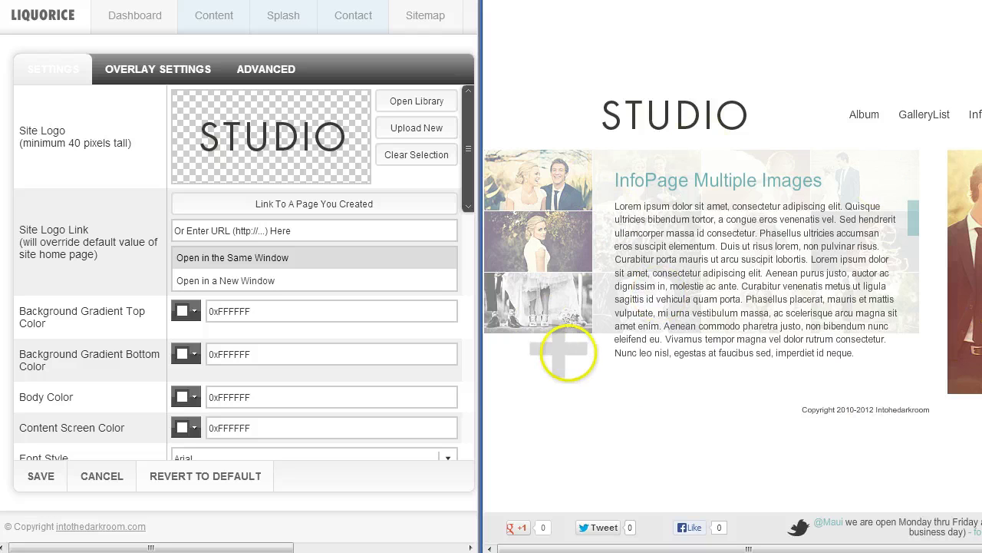
- Go to the splash page text settings and open the site's splash page in the preview
{"action": "left_click_drag", "start_coordinate": [467, 199], "coordinate": [452, 287]}
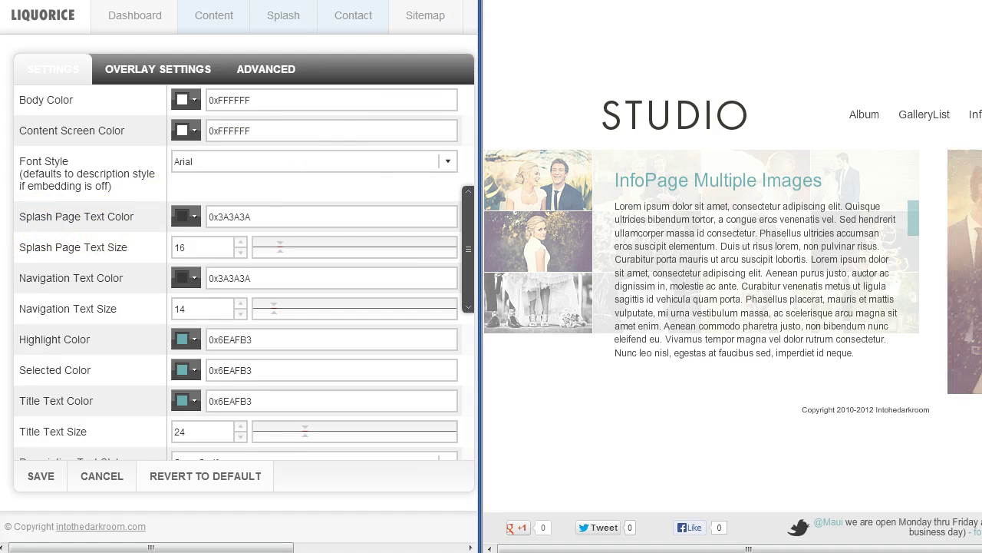
{"action": "left_click", "coordinate": [724, 115]}
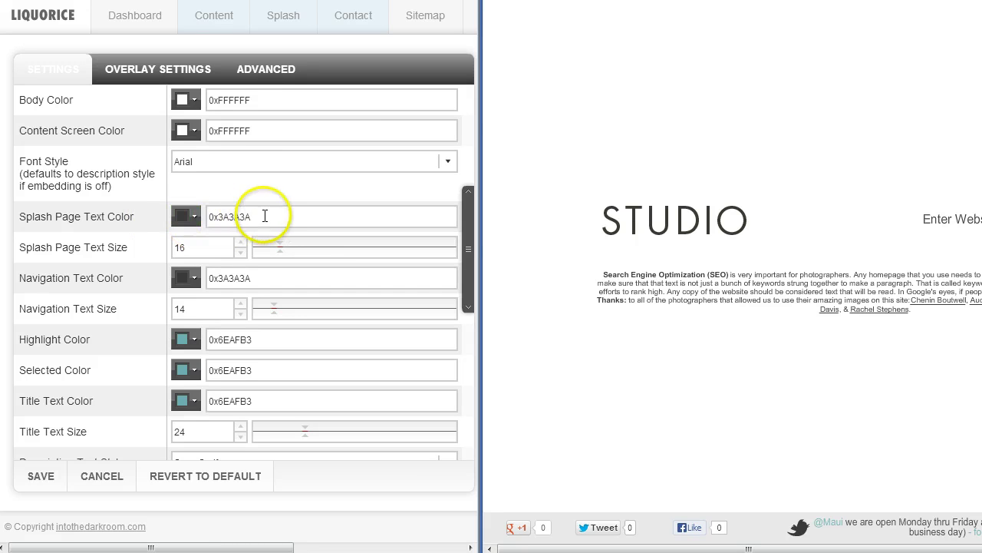
- Try to pick a new Splash Page Text Color and save the settings
{"action": "left_click_drag", "start_coordinate": [263, 216], "coordinate": [201, 215]}
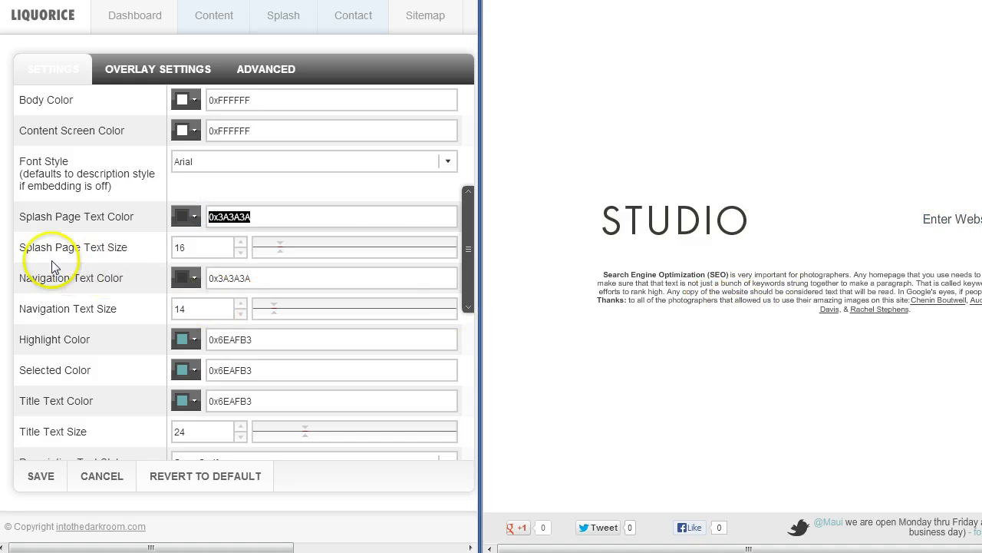
{"action": "left_click", "coordinate": [195, 218]}
{"action": "left_click", "coordinate": [267, 212]}
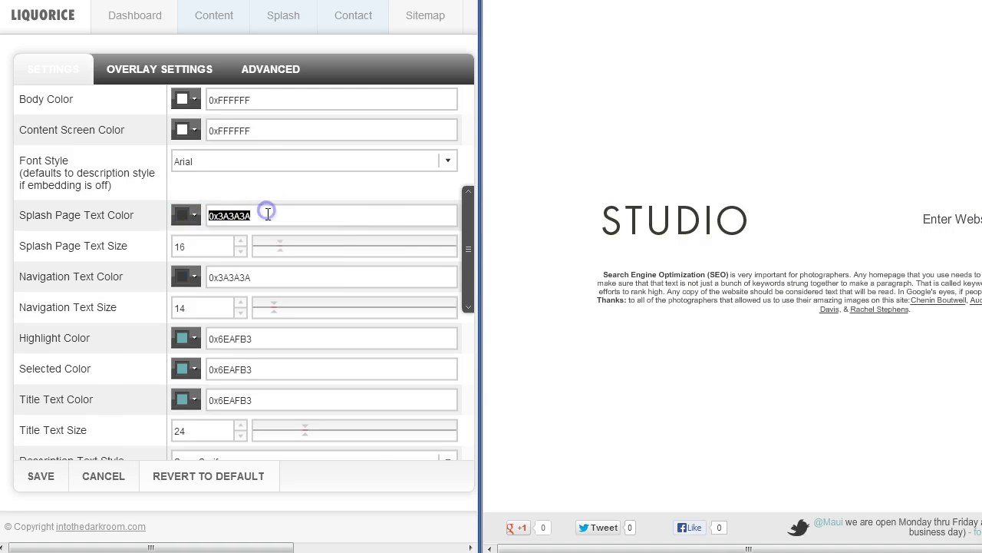
{"action": "left_click", "coordinate": [184, 218]}
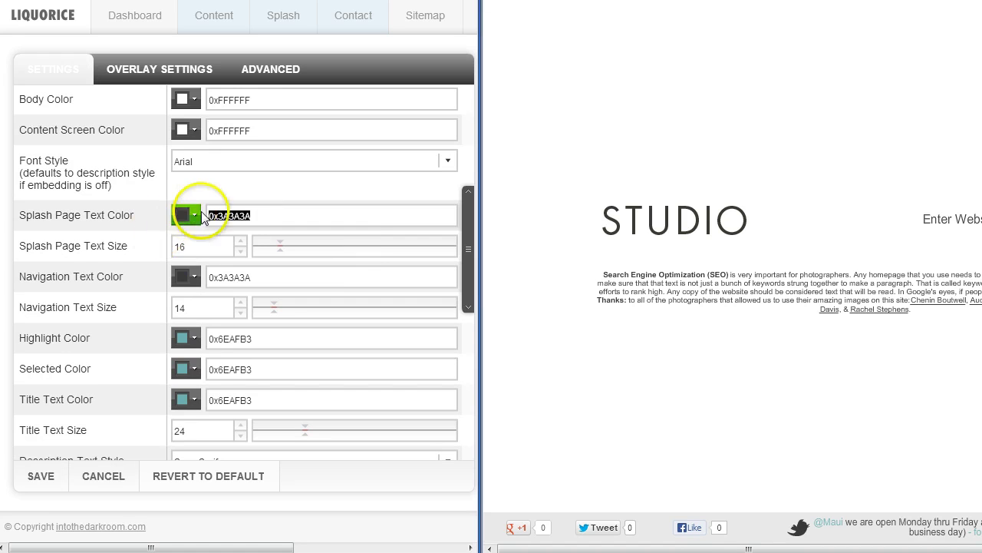
{"action": "left_click", "coordinate": [191, 218]}
{"action": "left_click", "coordinate": [184, 254]}
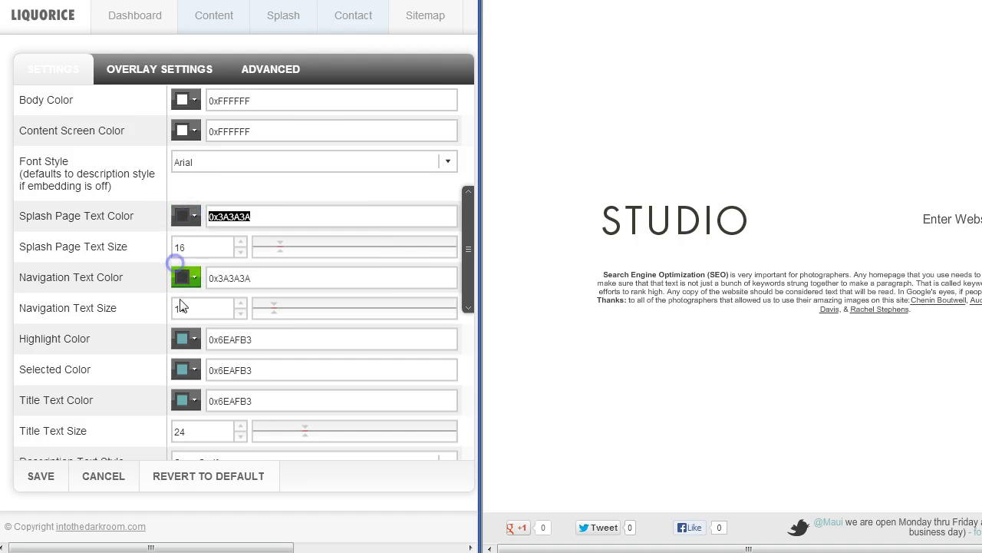
{"action": "left_click", "coordinate": [36, 479]}
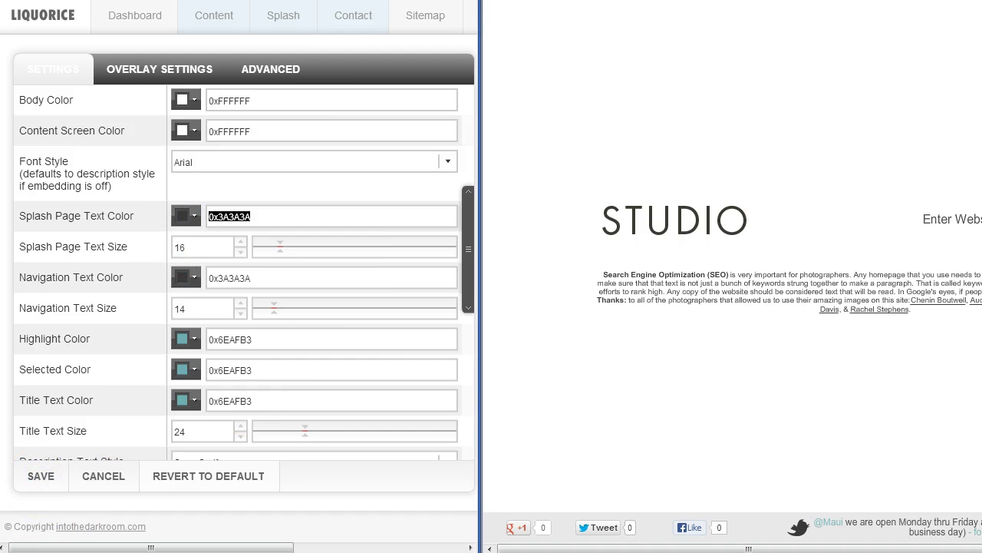
- Set the Splash Page Text Color to orange 0xC65F25, save the settings and reload the site preview
{"action": "left_click", "coordinate": [185, 216]}
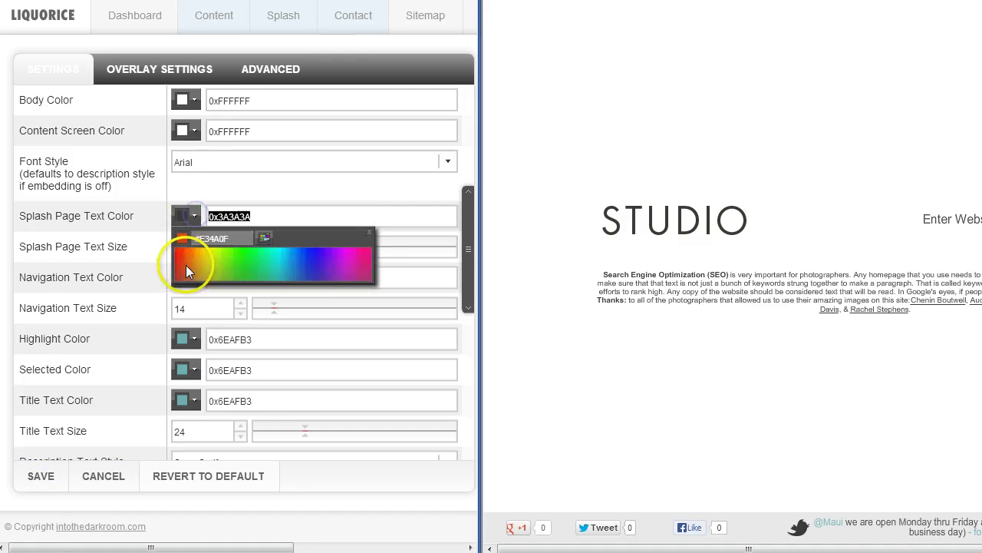
{"action": "left_click", "coordinate": [187, 269]}
{"action": "left_click", "coordinate": [38, 476]}
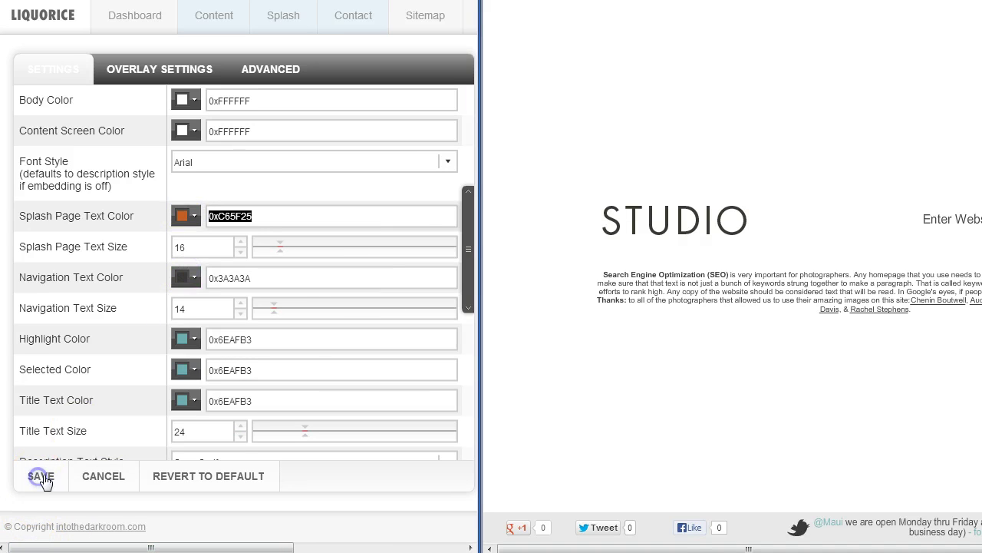
{"action": "left_click", "coordinate": [692, 240]}
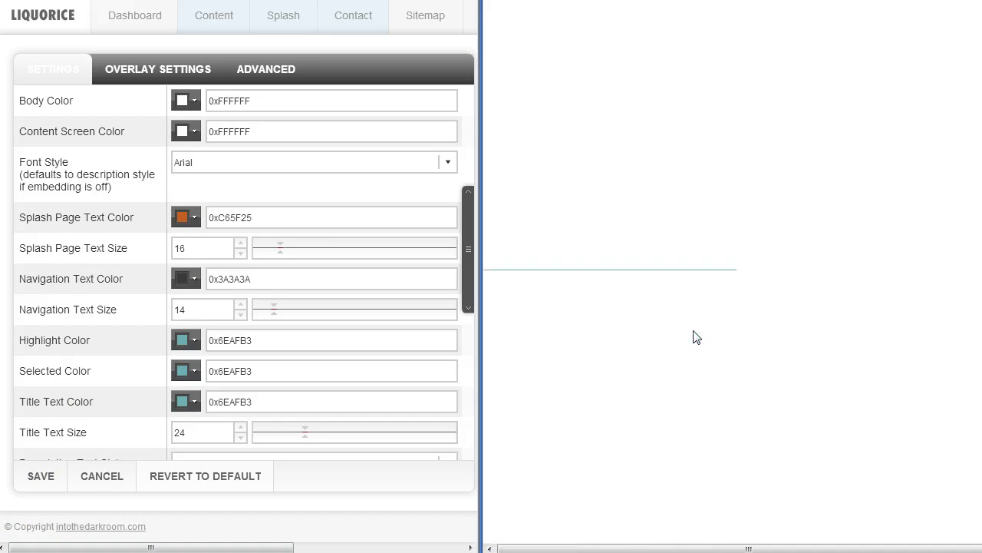
- Enter the website from the splash page and review the remaining navigation, title, description, footer and social bar settings against the preview
{"action": "left_click", "coordinate": [959, 219]}
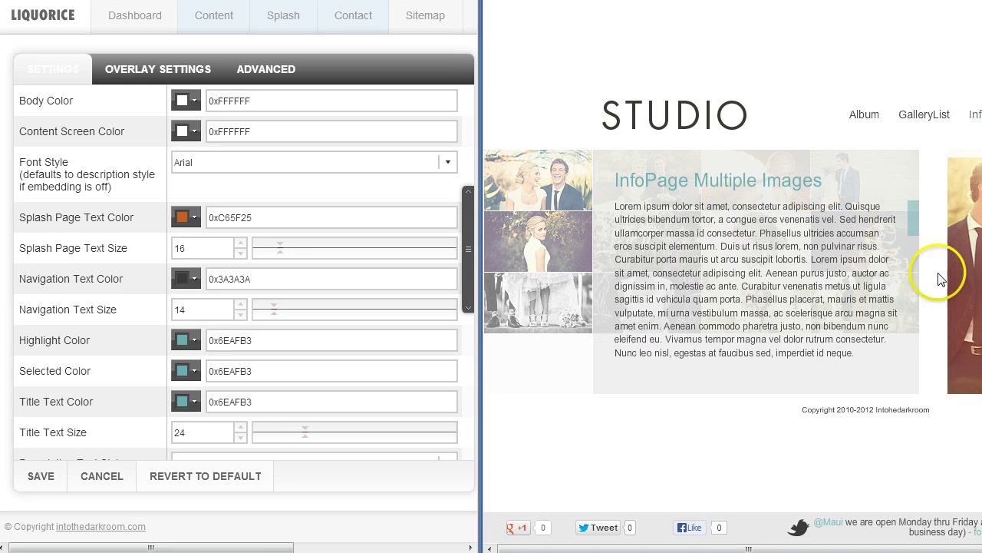
{"action": "left_click", "coordinate": [584, 104]}
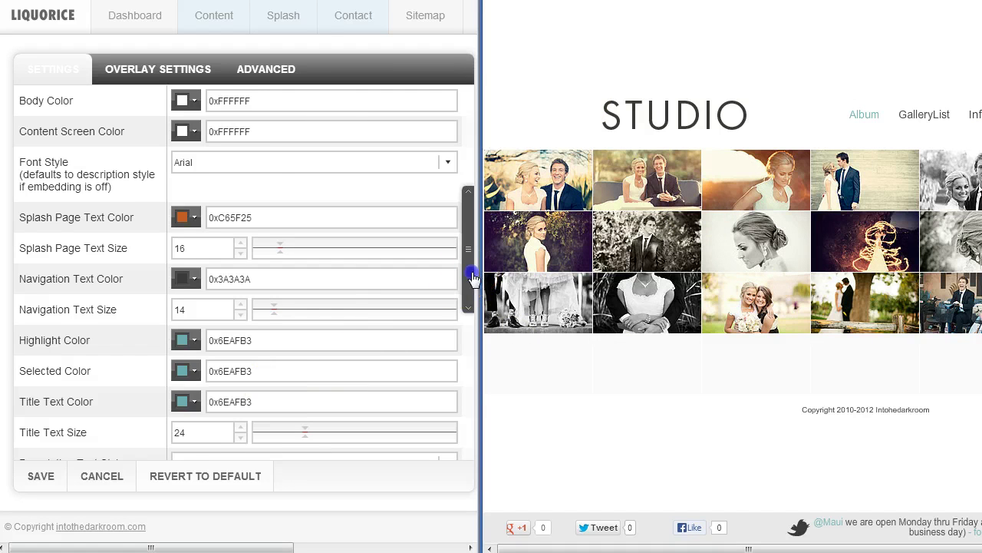
{"action": "left_click_drag", "start_coordinate": [473, 278], "coordinate": [467, 334]}
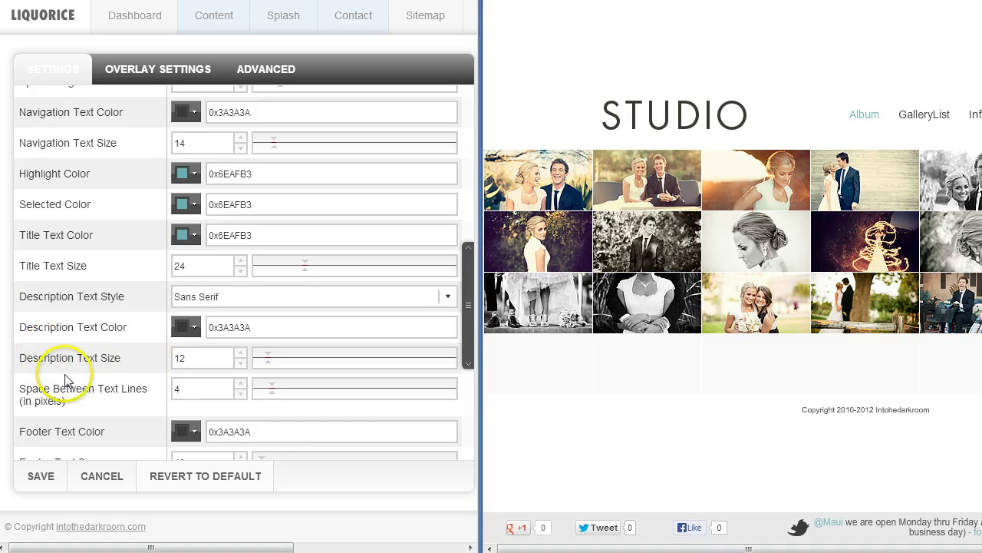
{"action": "left_click", "coordinate": [704, 115]}
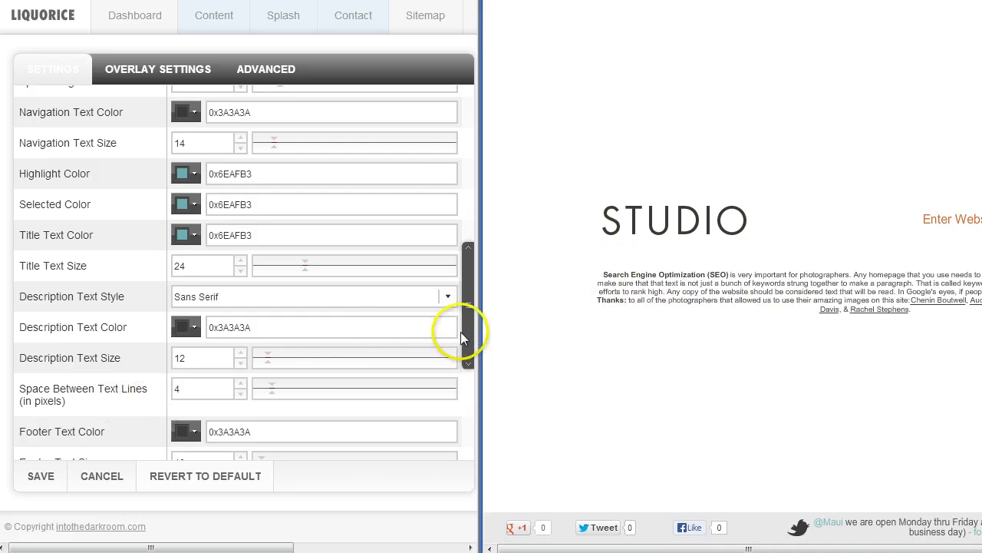
{"action": "left_click_drag", "start_coordinate": [469, 340], "coordinate": [463, 405]}
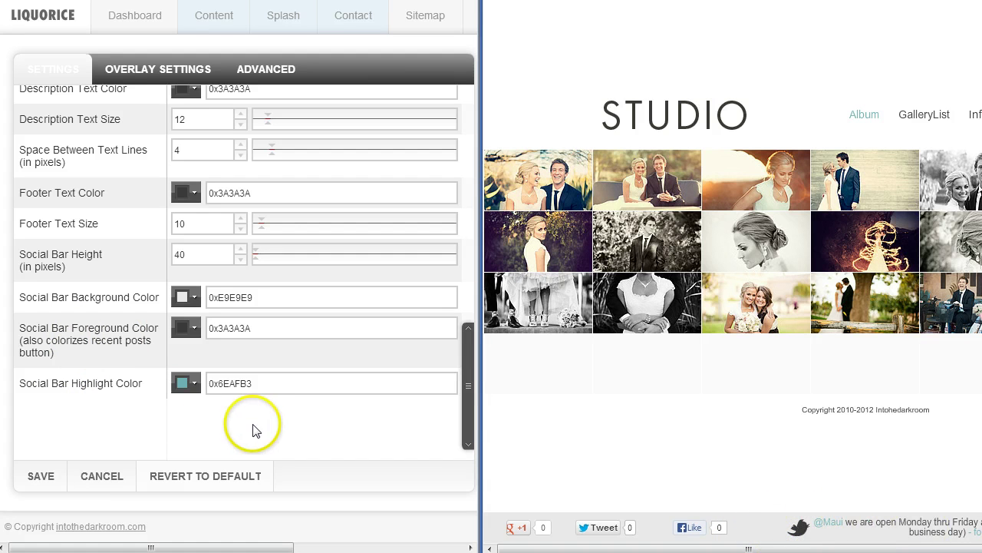
- Go to the overlay settings and open an album image in the preview to examine the overlay colors, album thumbnails and thumbnail size
{"action": "left_click", "coordinate": [172, 71]}
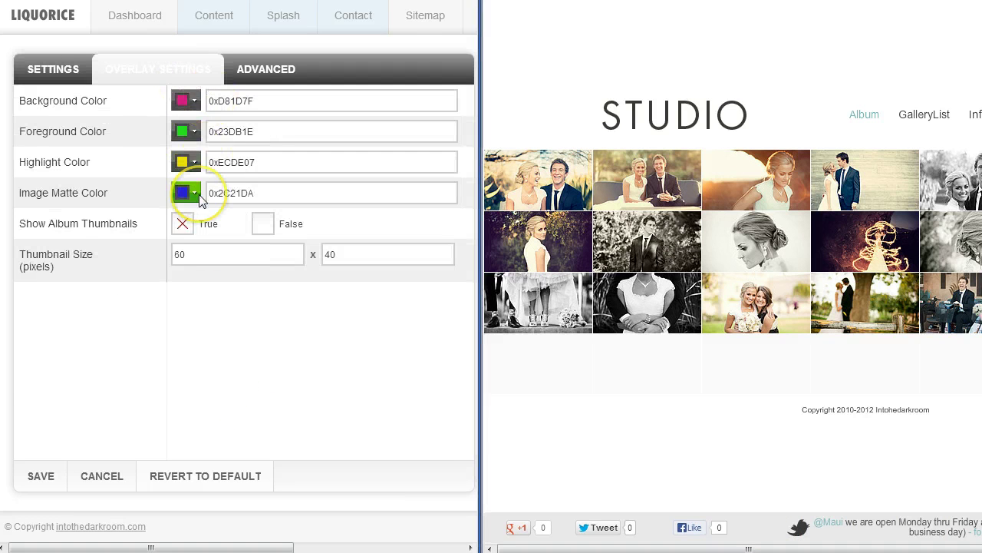
{"action": "left_click", "coordinate": [660, 240]}
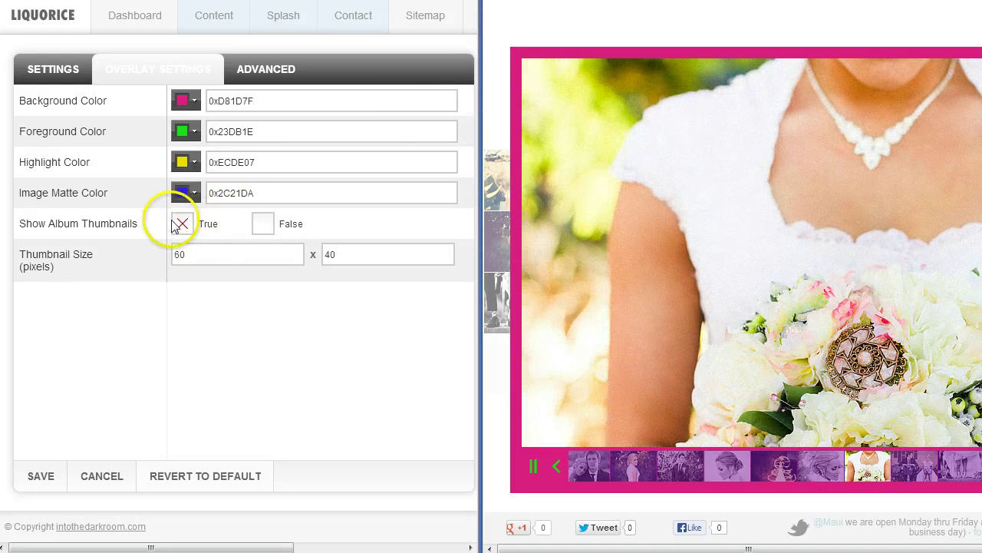
{"action": "left_click", "coordinate": [159, 254]}
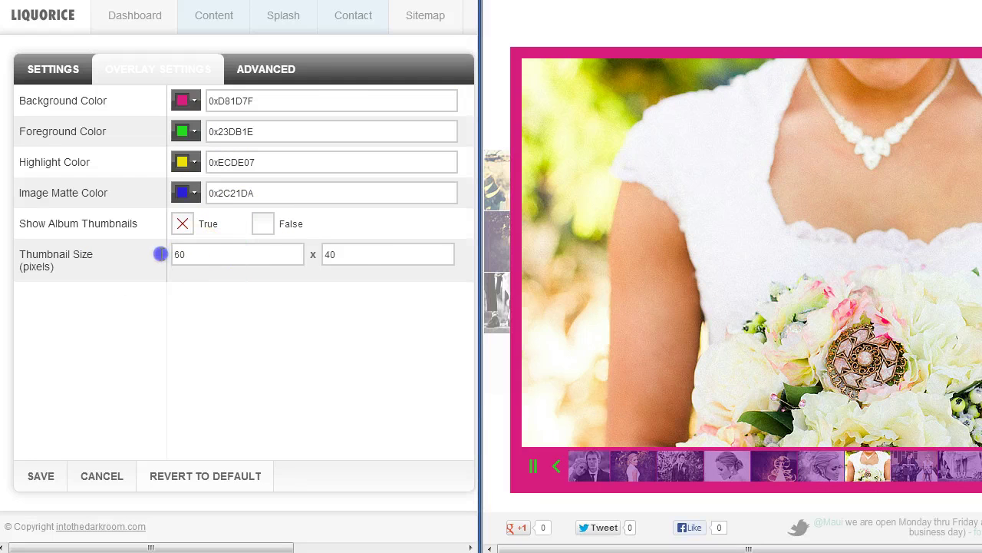
{"action": "left_click", "coordinate": [321, 254]}
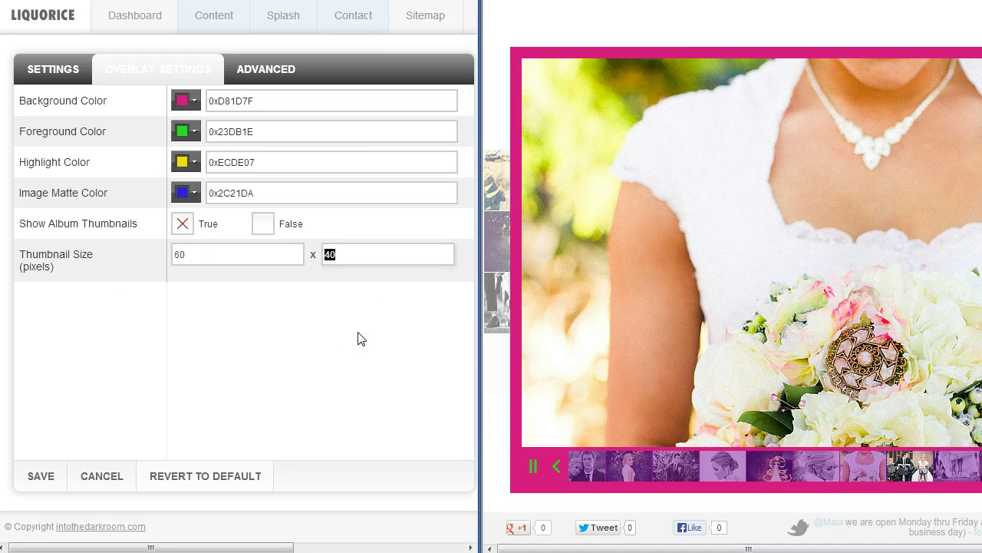
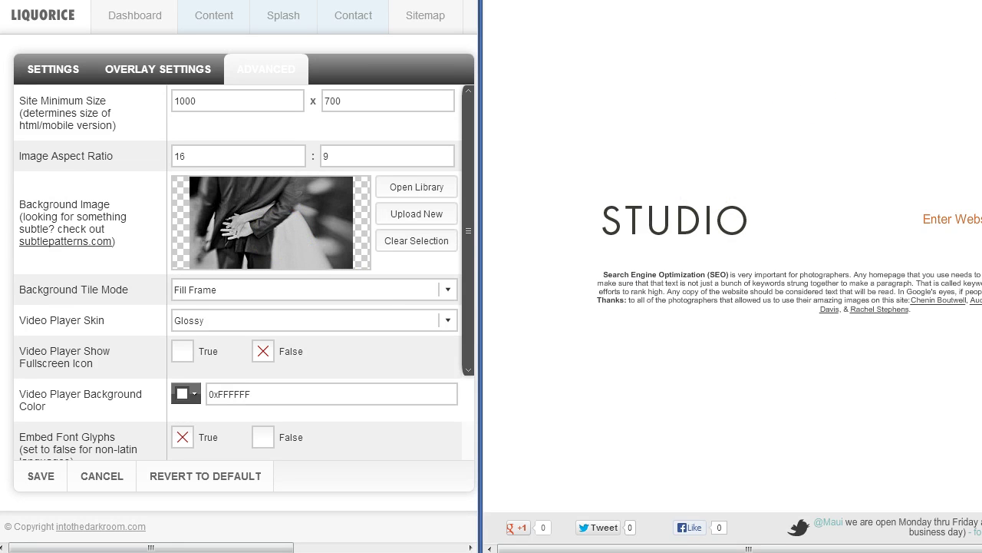
- Save the advanced settings with the background image and check it on the preview's gallery list and splash page
{"action": "key", "text": "F5"}
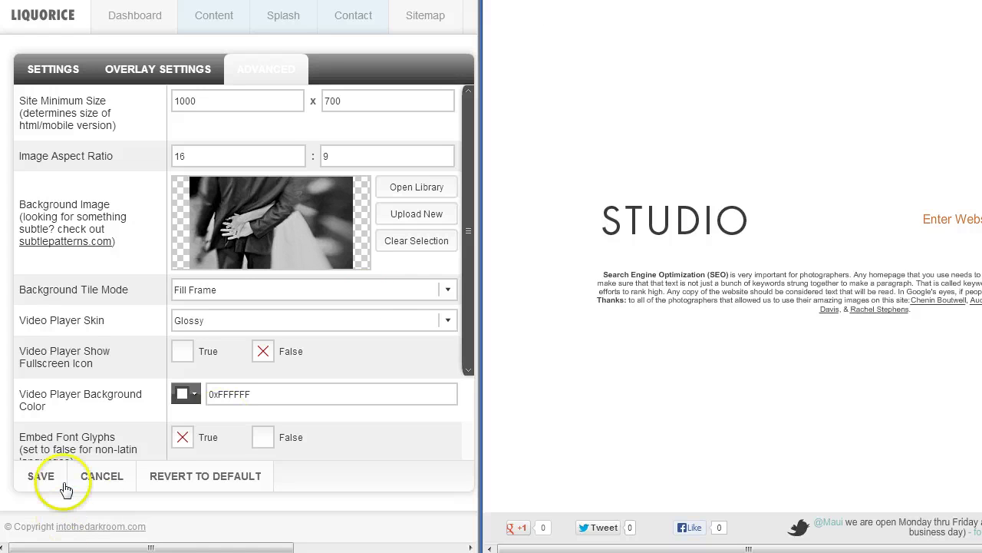
{"action": "left_click", "coordinate": [41, 475]}
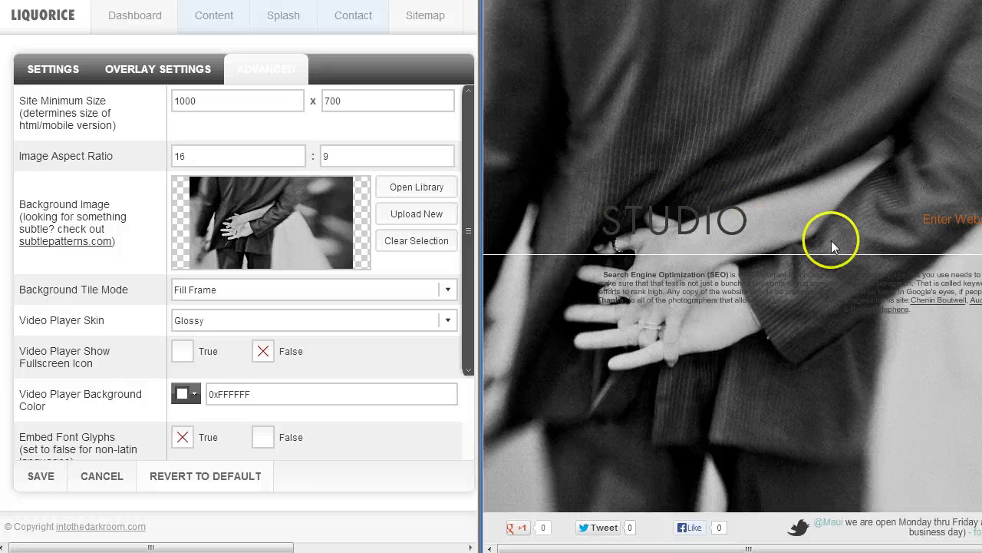
{"action": "left_click", "coordinate": [954, 225]}
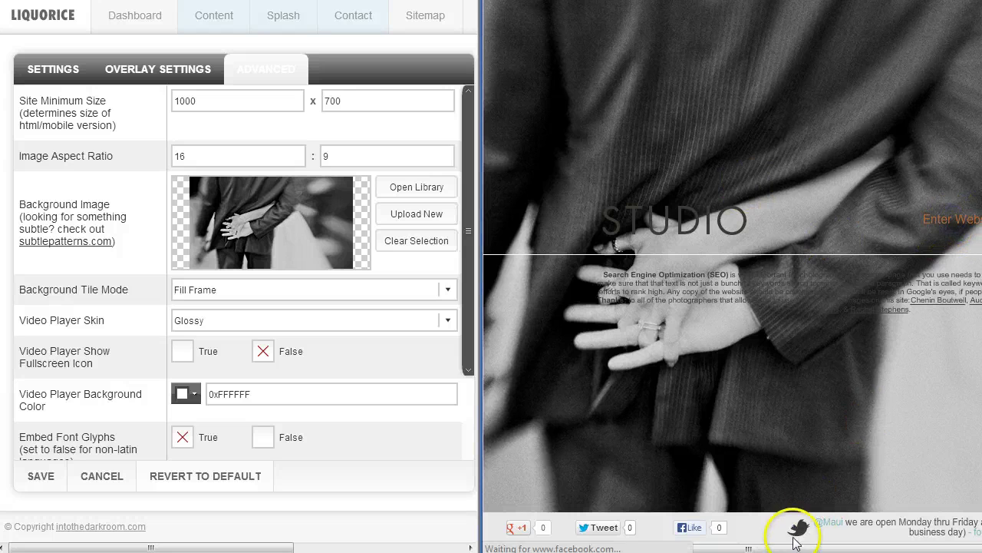
{"action": "left_click_drag", "start_coordinate": [827, 549], "coordinate": [925, 549]}
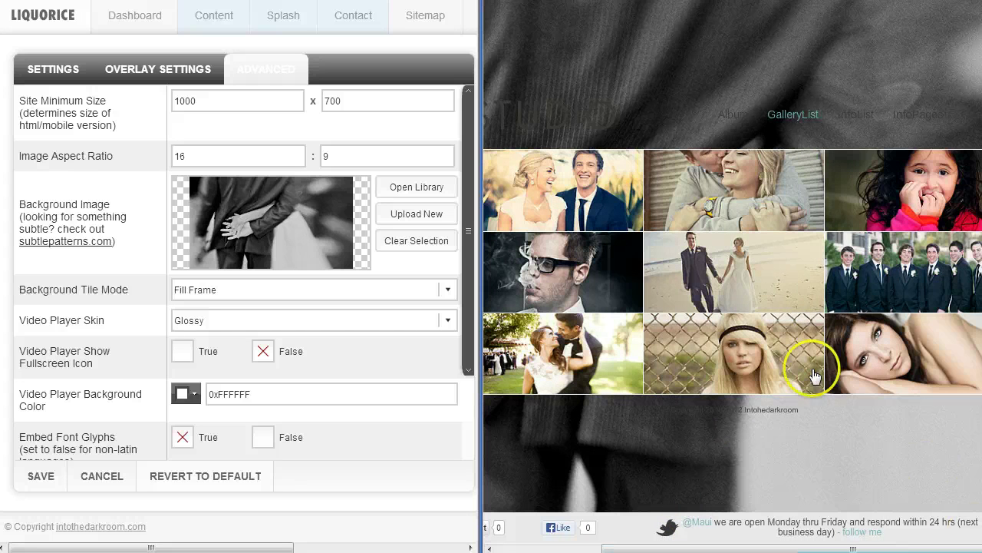
{"action": "left_click", "coordinate": [522, 115]}
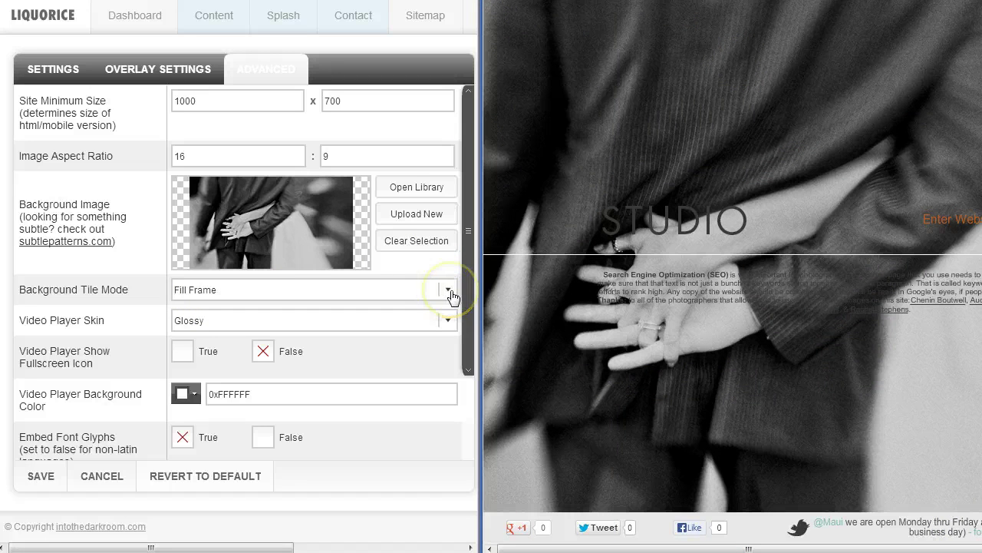
- Review the Background Tile Mode options and the remaining video player and Embed Font Glyphs settings
{"action": "left_click", "coordinate": [449, 292]}
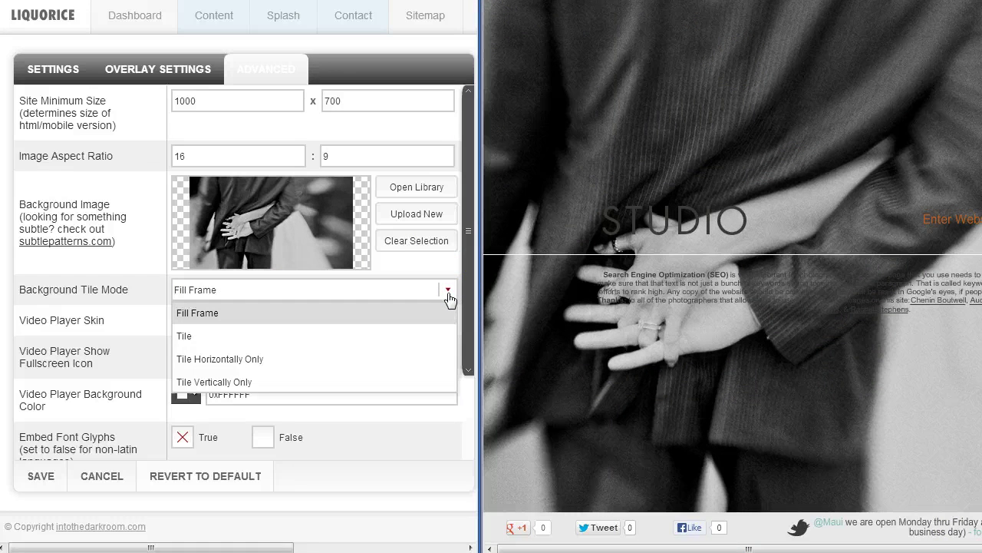
{"action": "left_click", "coordinate": [449, 298]}
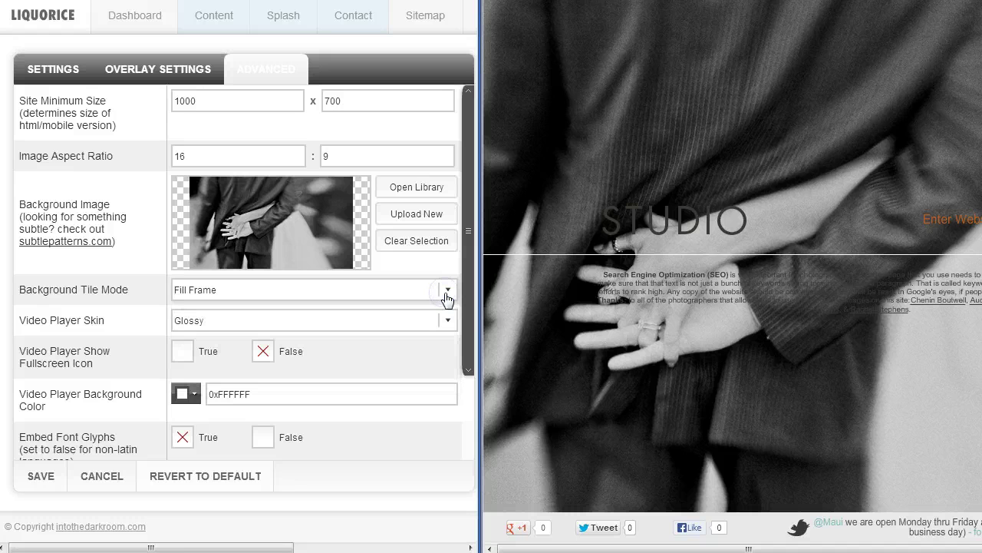
{"action": "left_click", "coordinate": [449, 297]}
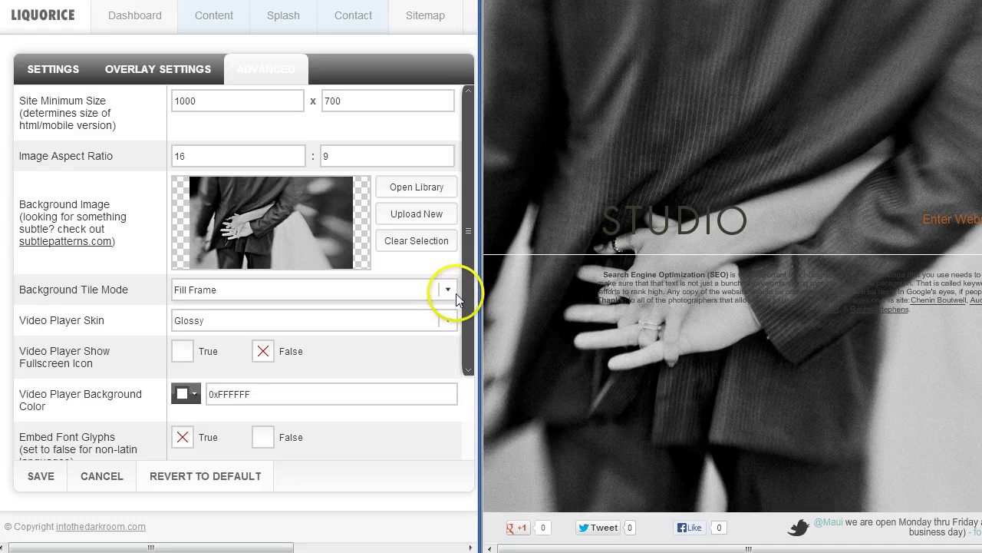
{"action": "left_click_drag", "start_coordinate": [468, 287], "coordinate": [467, 395]}
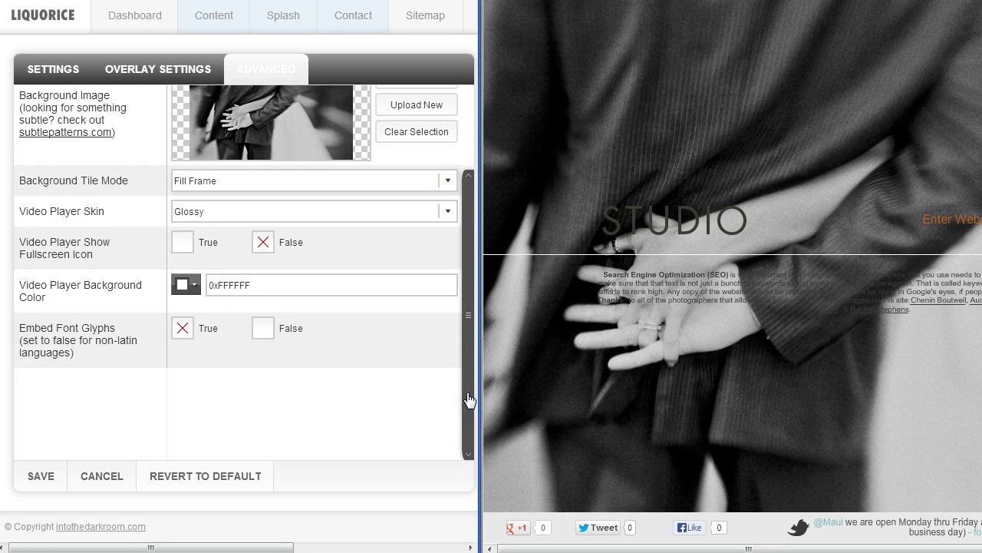